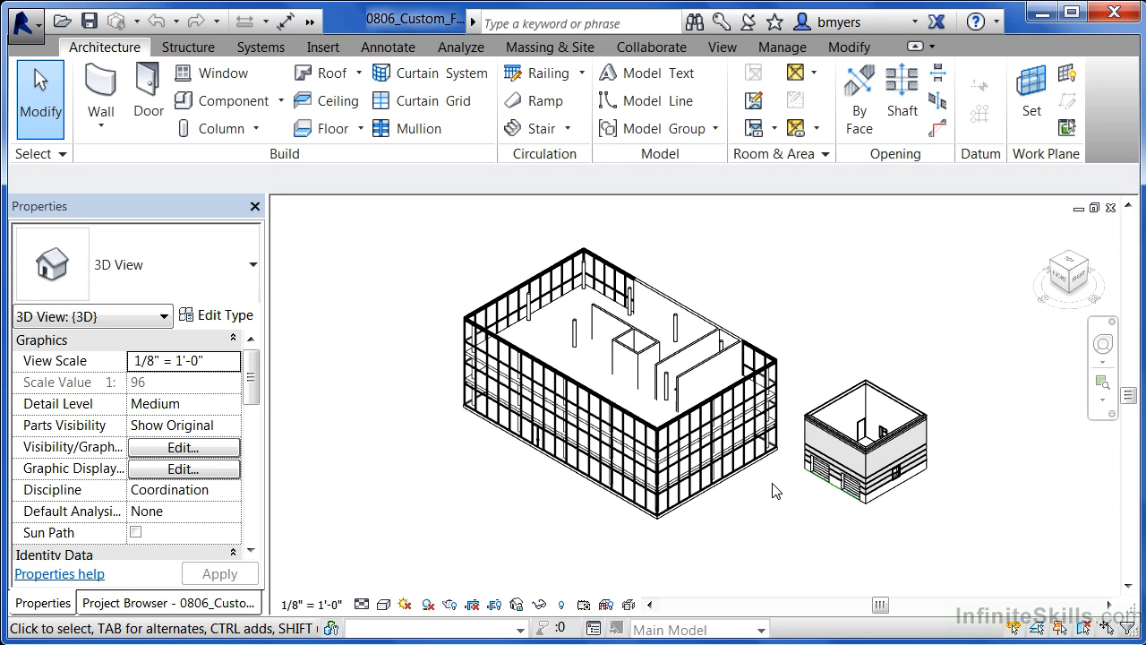
# Change the two upper floors of the curtain-wall building to the 3" LW Concrete on 2" Metal Deck type.
pyautogui.scroll(2, 793, 460)
pyautogui.scroll(4, 793, 460)
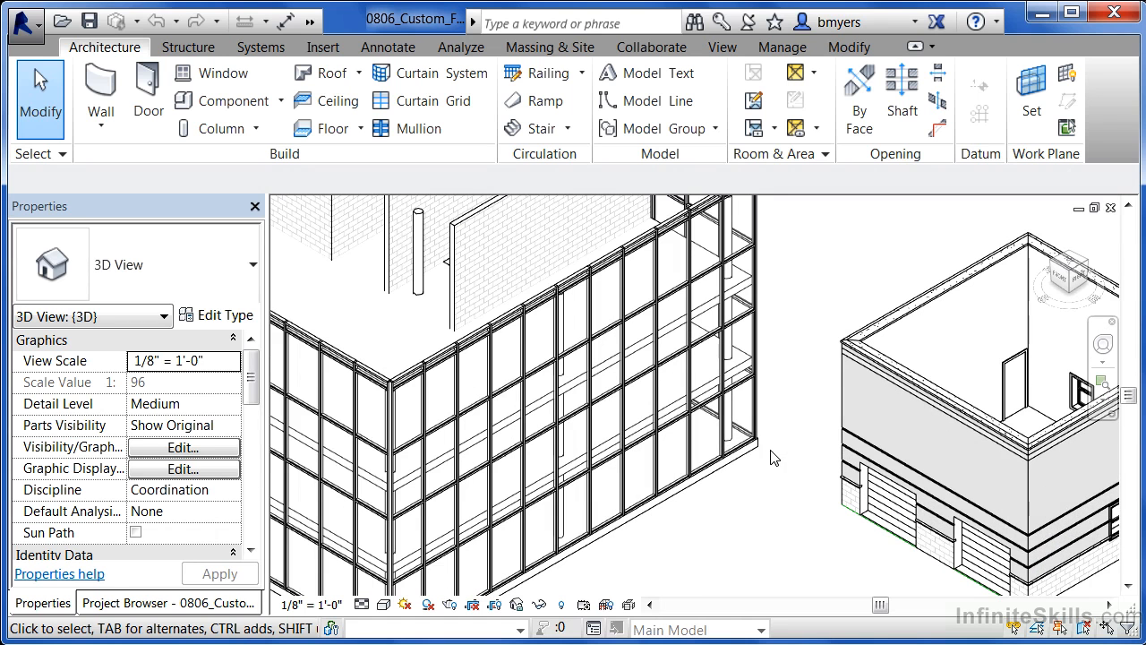
pyautogui.click(574, 471)
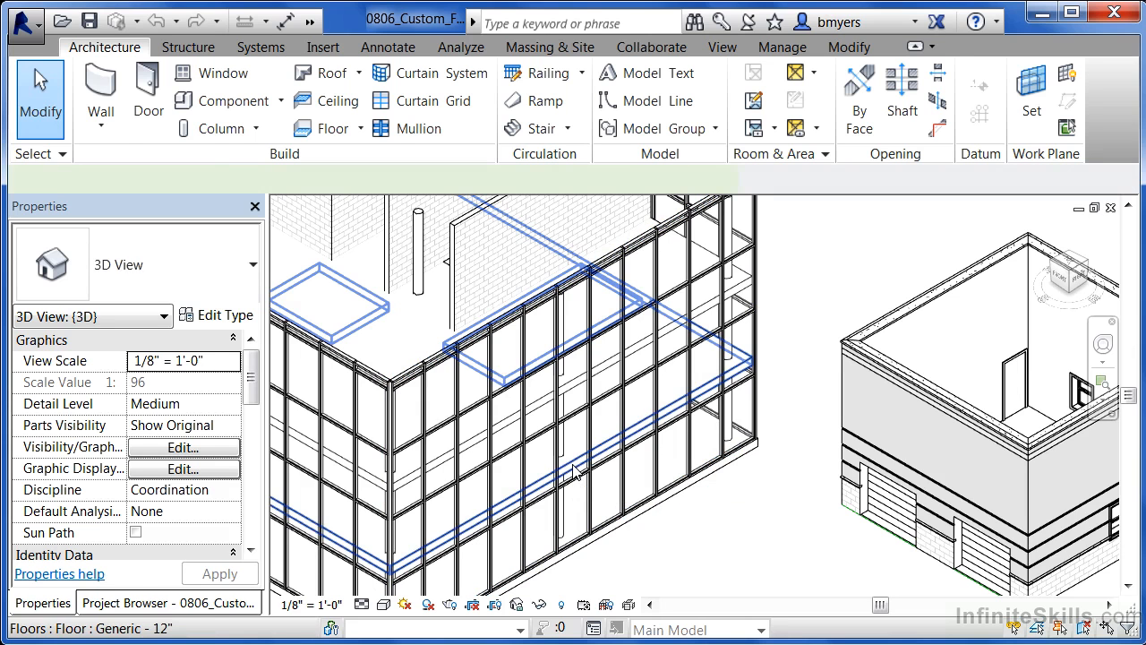
pyautogui.keyDown('ctrl'); pyautogui.click(577, 387); pyautogui.keyUp('ctrl')
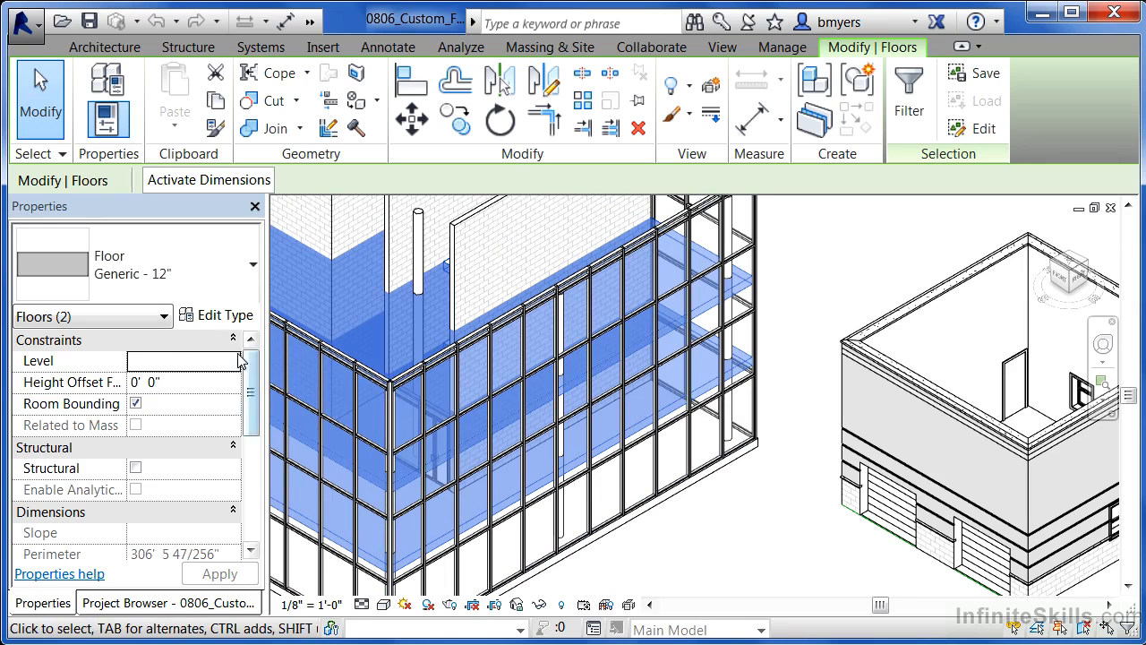
pyautogui.click(176, 272)
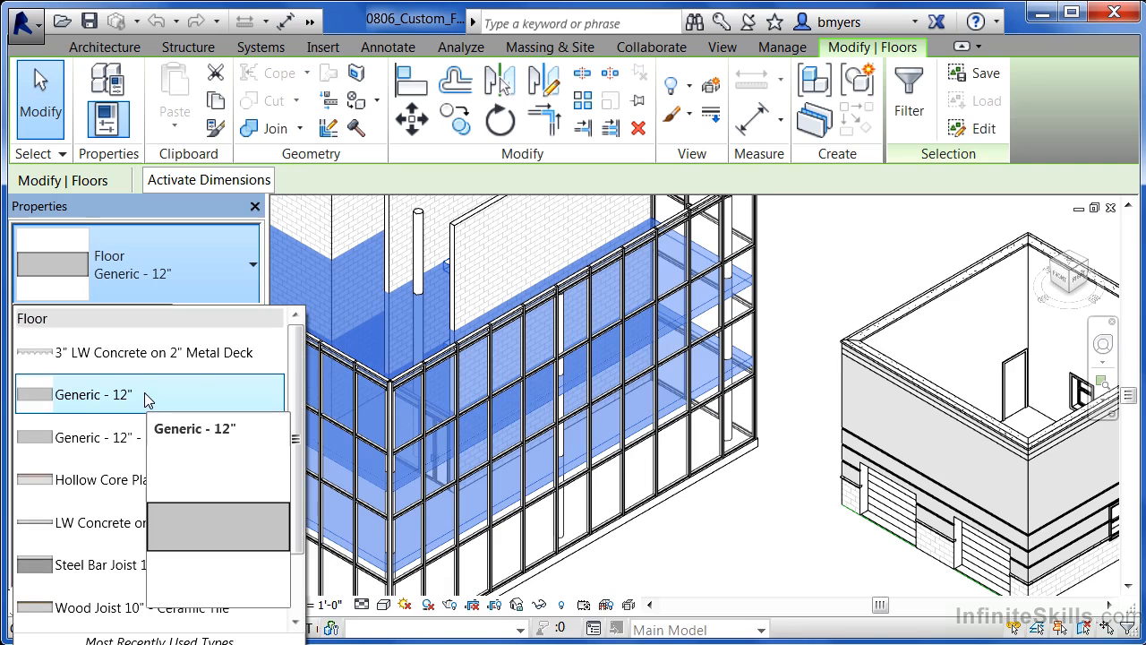
pyautogui.click(114, 358)
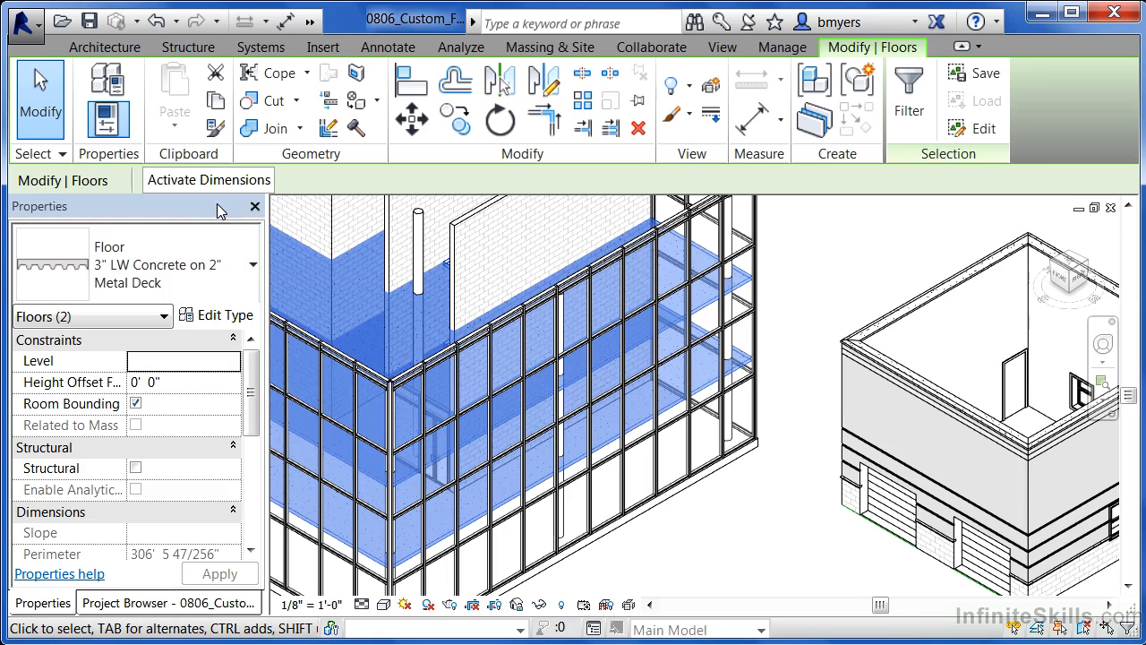
# Review the layer structure of the 3" LW Concrete on 2" Metal Deck type and deselect the floors.
pyautogui.click(224, 323)
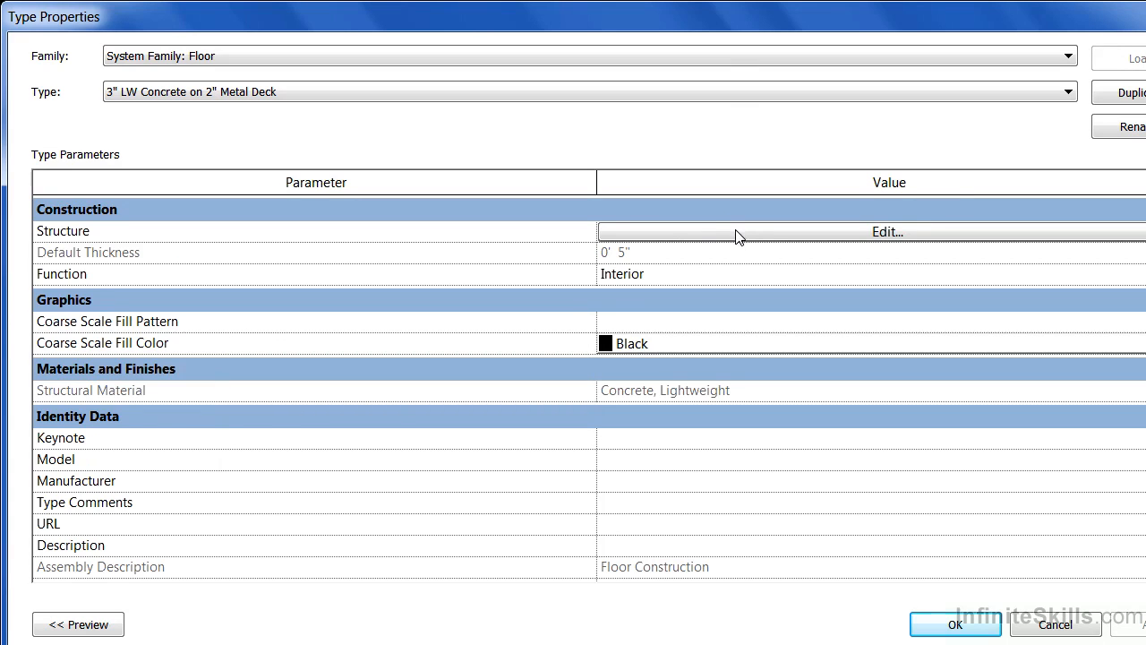
pyautogui.click(788, 235)
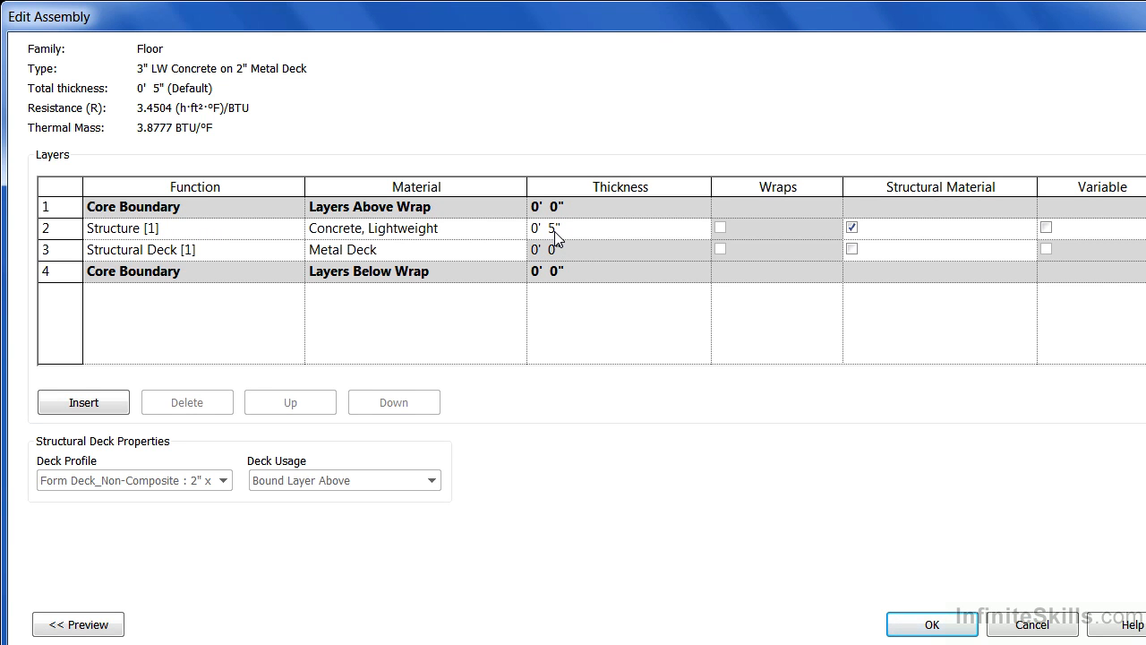
pyautogui.click(932, 627)
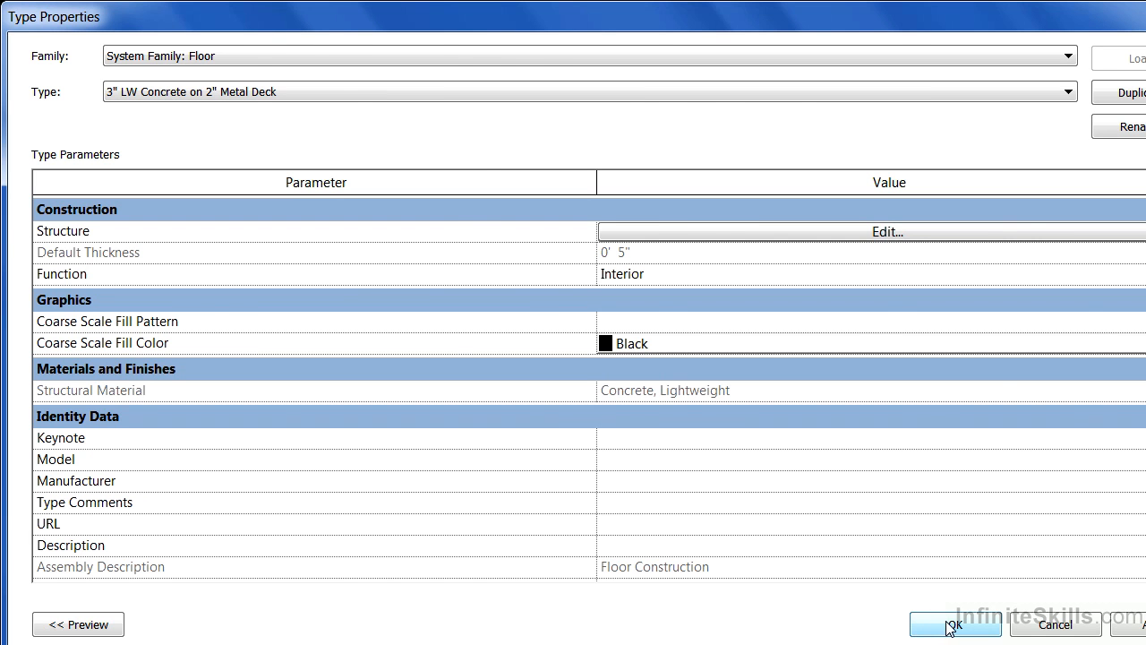
pyautogui.click(949, 628)
pyautogui.click(791, 510)
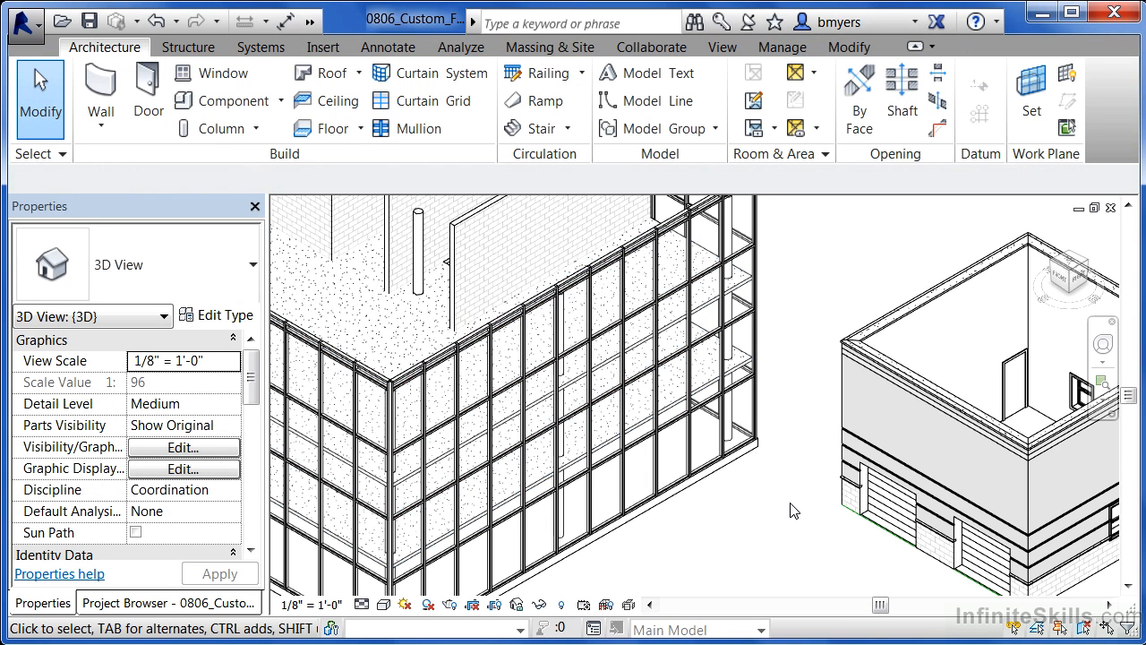
# Duplicate the small garage building's floor type under the name 4" Garage Floor.
pyautogui.click(1039, 426)
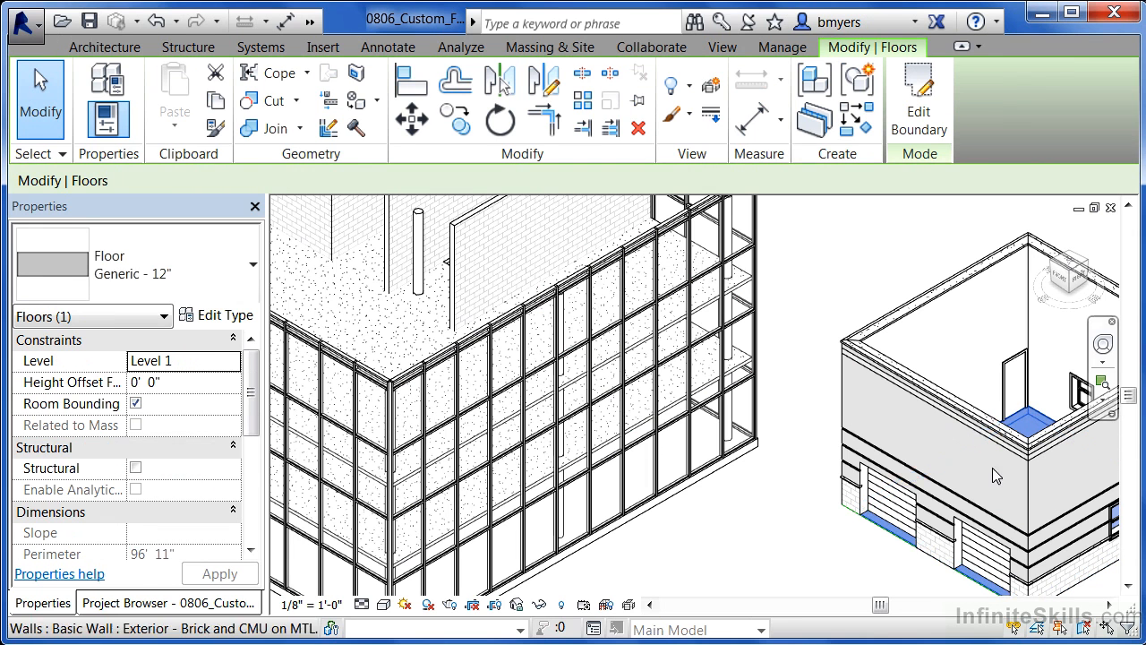
pyautogui.click(224, 317)
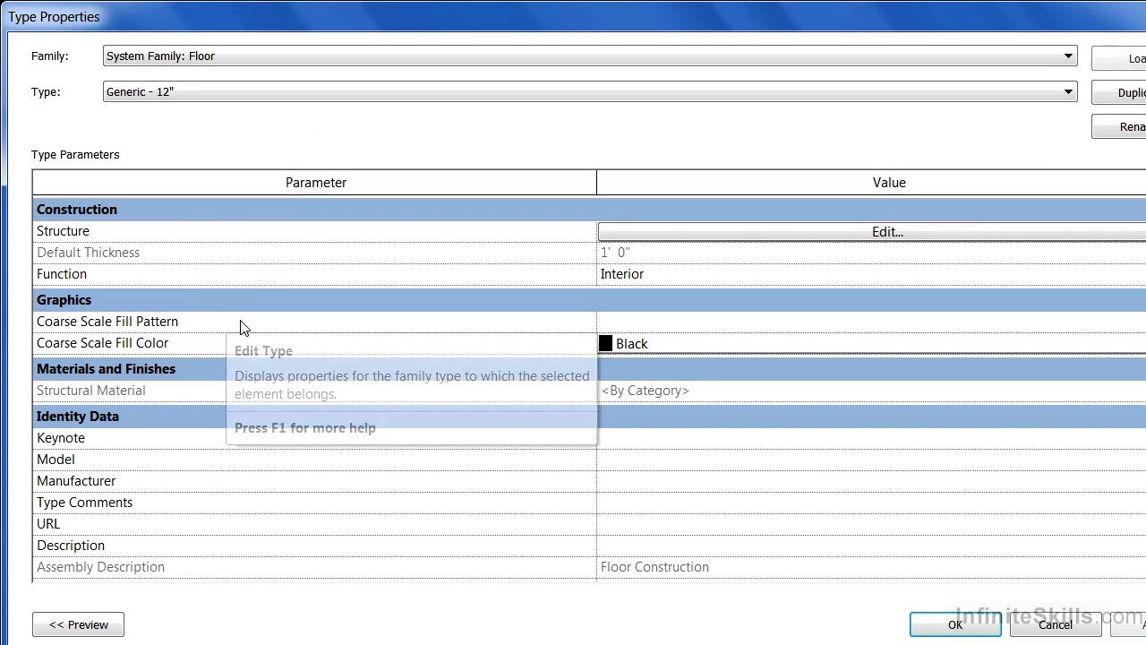
pyautogui.click(1126, 97)
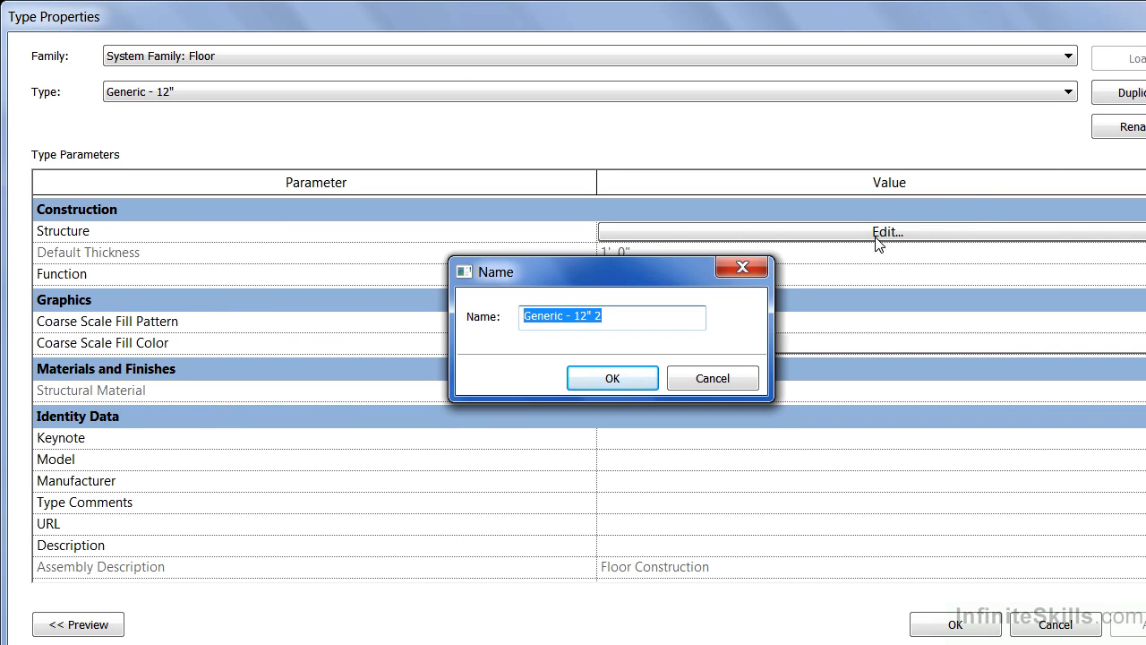
pyautogui.write('4" Garage Floor')
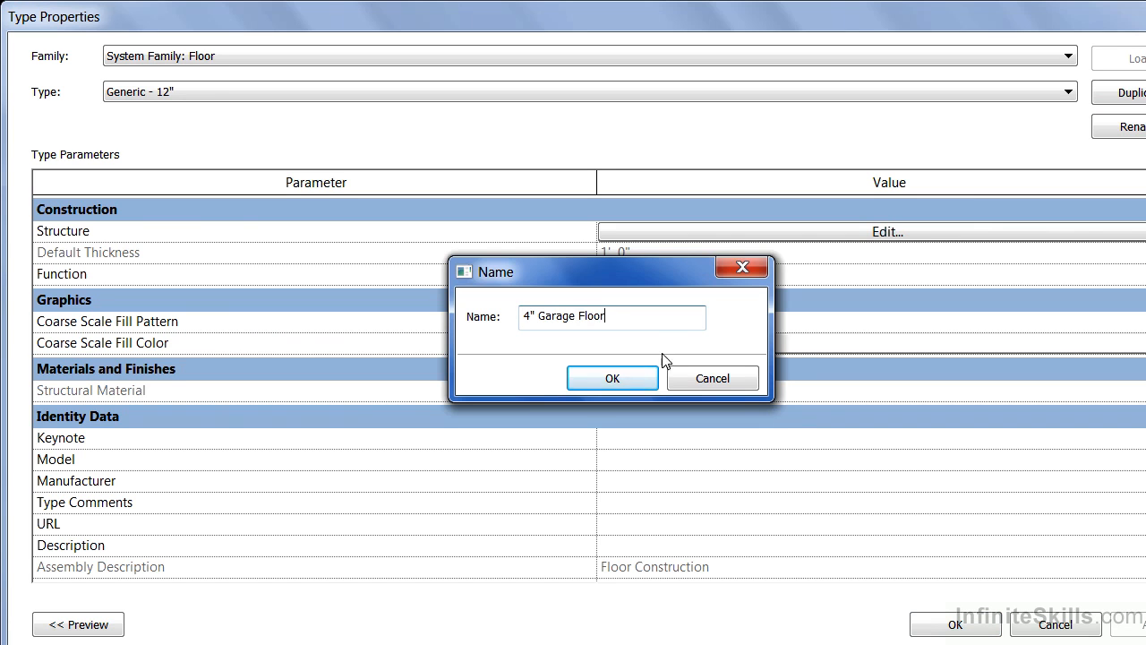
pyautogui.click(640, 372)
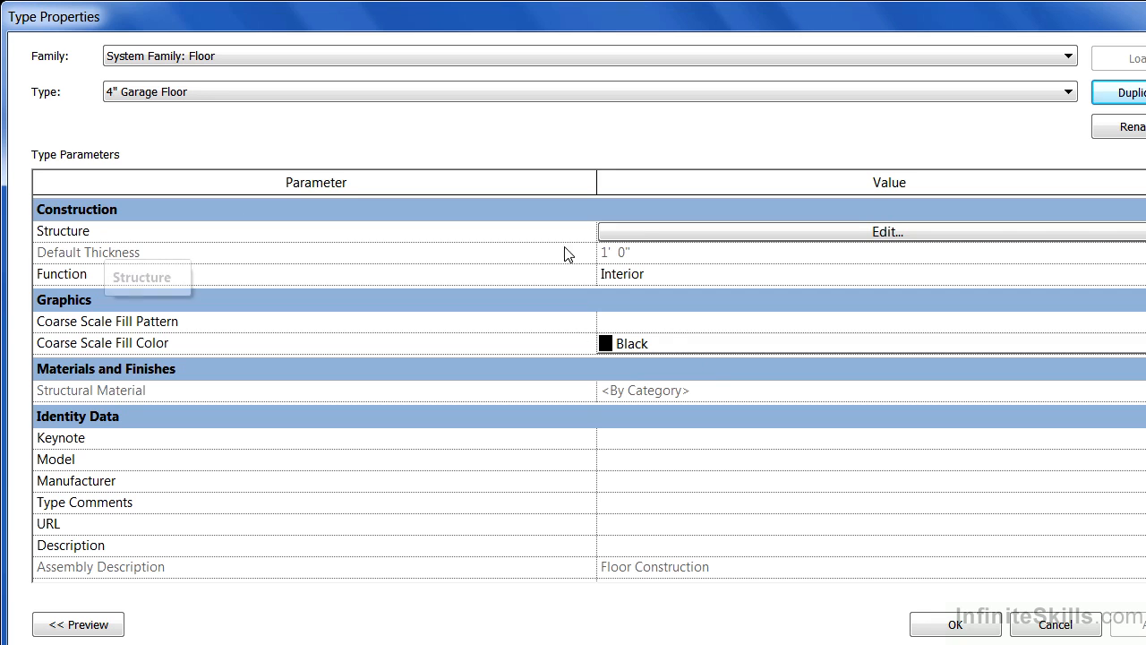
# Set the structure layer thickness of the 4" Garage Floor type to 4".
pyautogui.click(637, 233)
pyautogui.click(579, 230)
pyautogui.write('4')
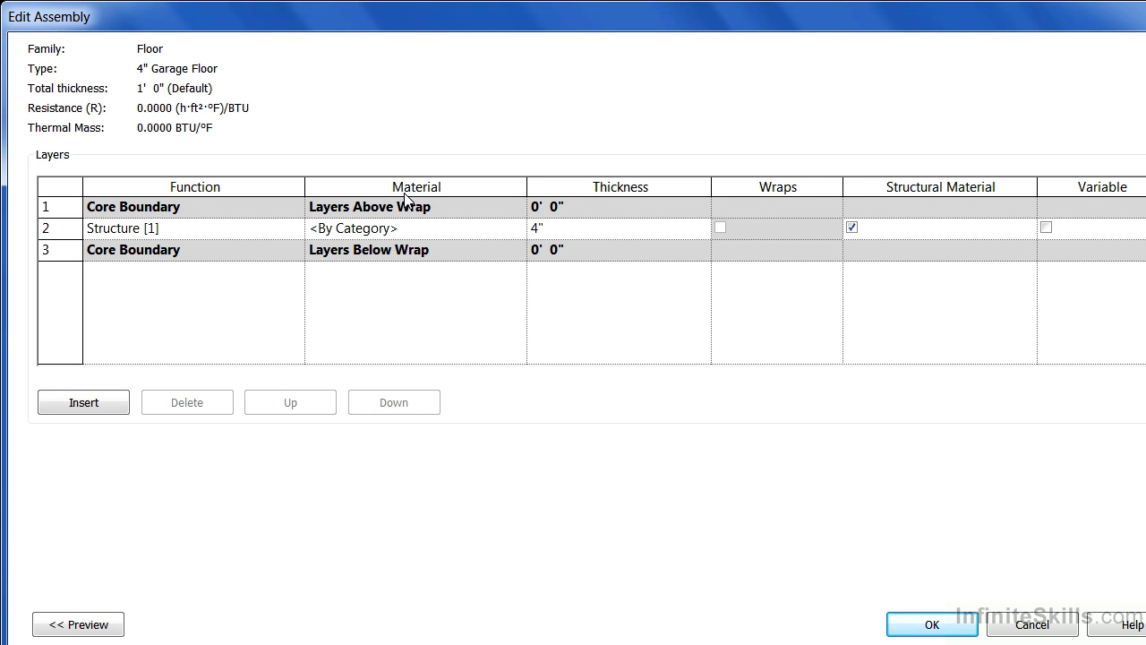
# Assign the Concrete, Lightweight material to the garage floor's structure layer and apply the type changes.
pyautogui.click(427, 234)
pyautogui.click(430, 232)
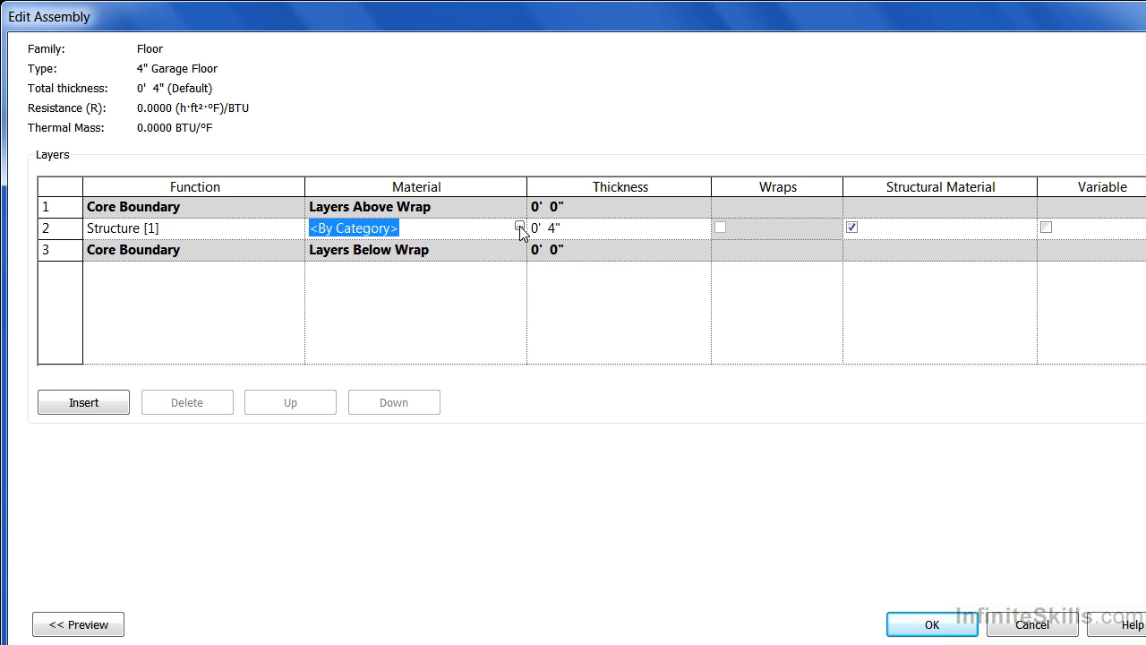
pyautogui.click(519, 227)
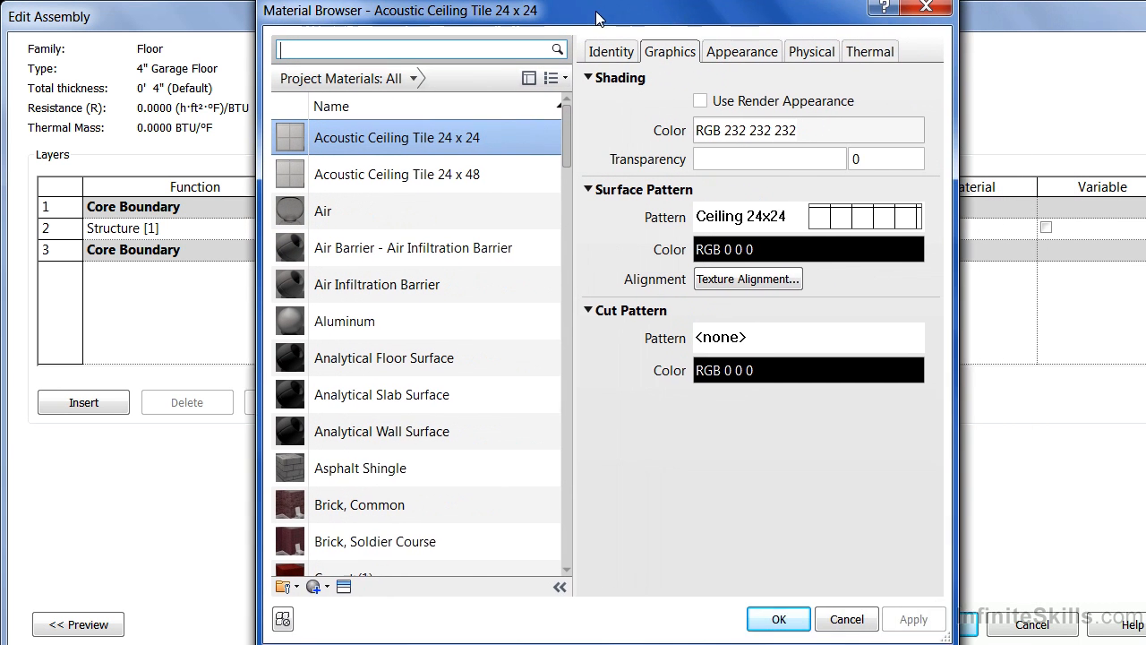
pyautogui.moveTo(597, 18); pyautogui.dragTo(476, 24)
pyautogui.moveTo(450, 134); pyautogui.dragTo(461, 194)
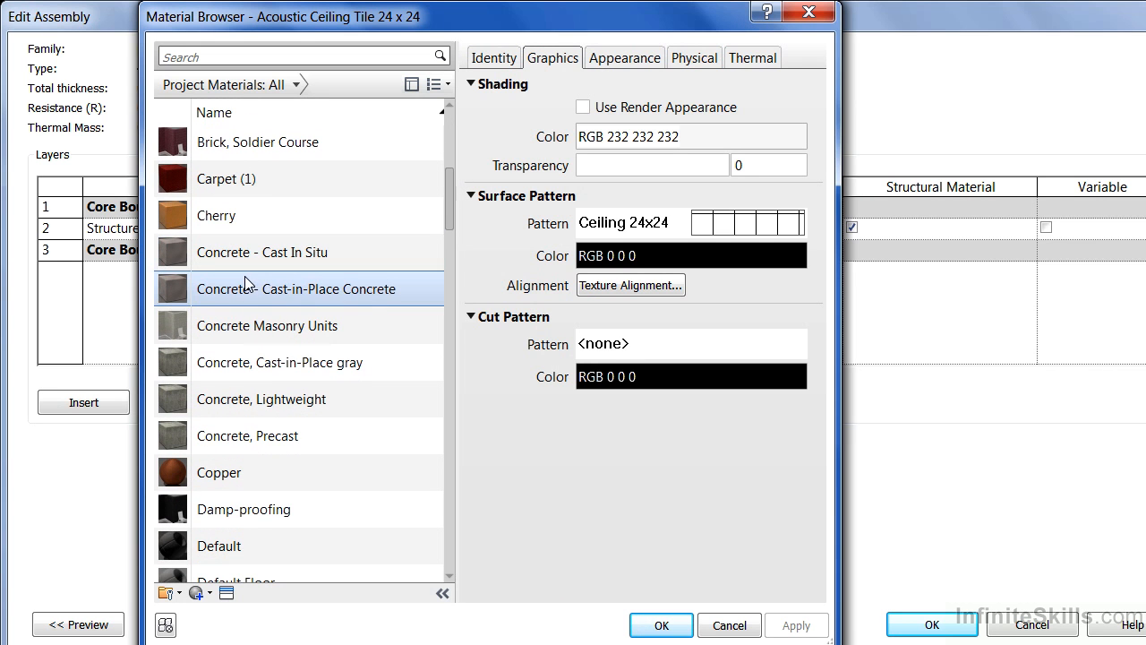
pyautogui.click(299, 401)
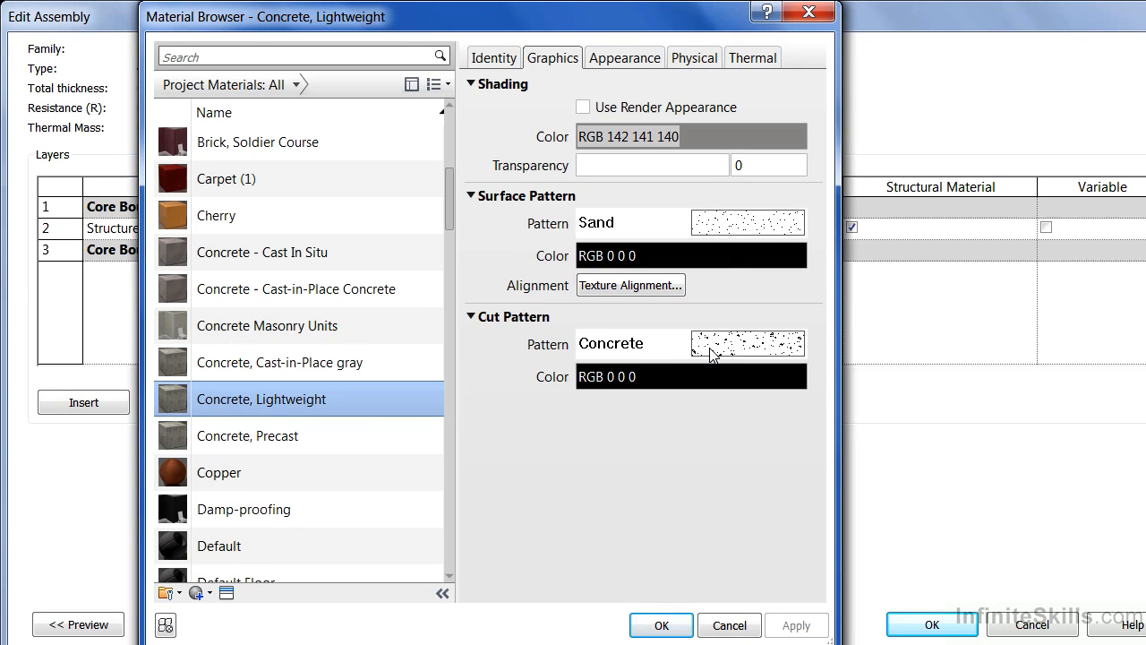
pyautogui.click(661, 625)
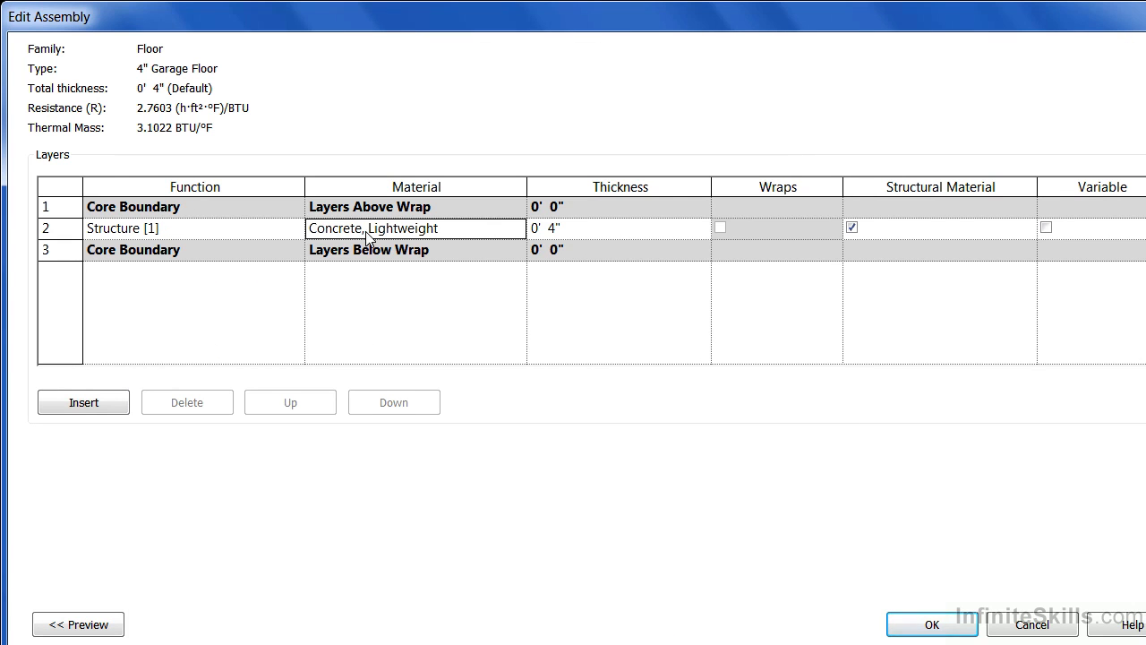
pyautogui.click(933, 626)
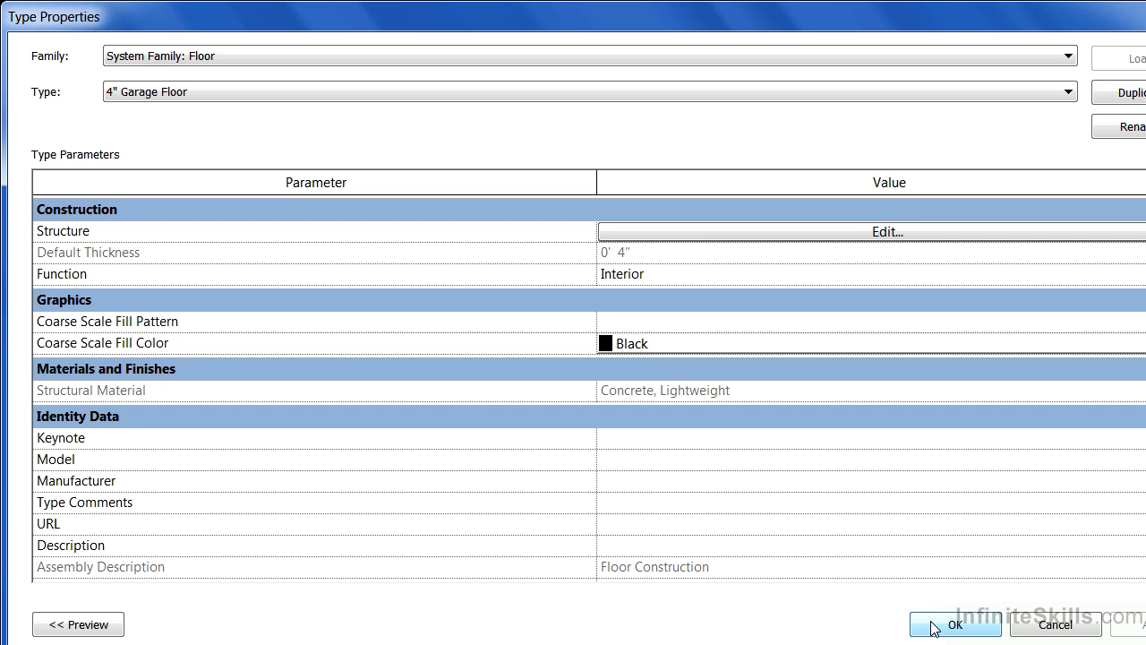
pyautogui.click(933, 626)
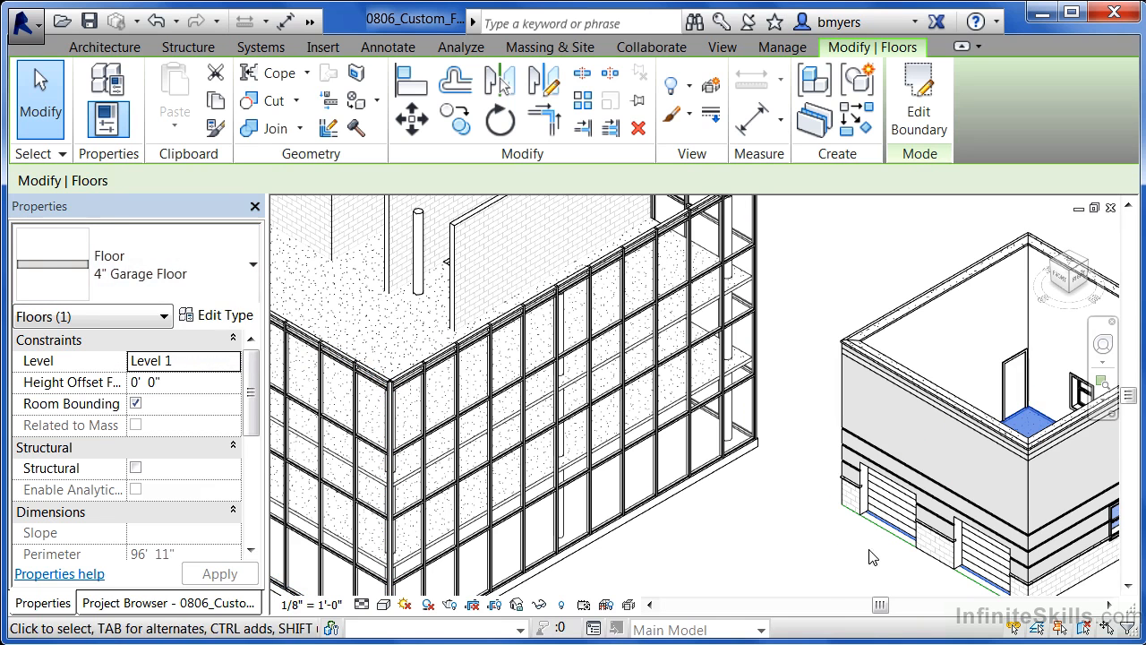
pyautogui.click(754, 486)
# Open the layer structure of the garage's 4" Garage Floor type for editing.
pyautogui.keyDown('shift'); pyautogui.moveTo(767, 430); pyautogui.dragTo(767, 473, button='middle'); pyautogui.keyUp('shift')
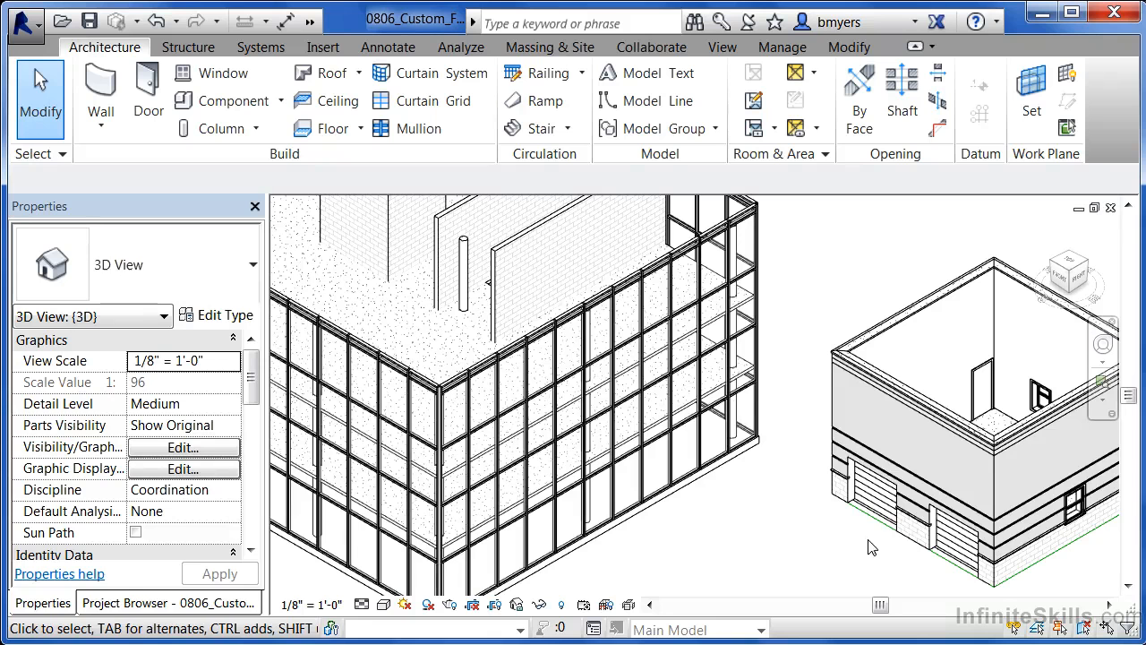
pyautogui.click(992, 417)
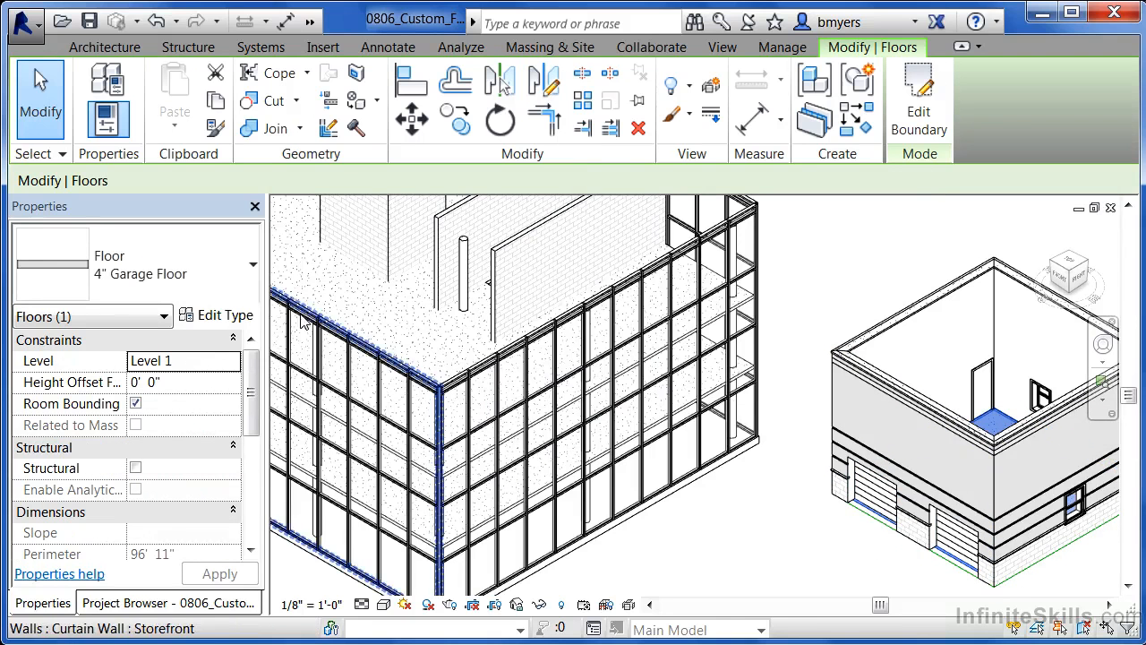
pyautogui.click(237, 316)
pyautogui.click(652, 232)
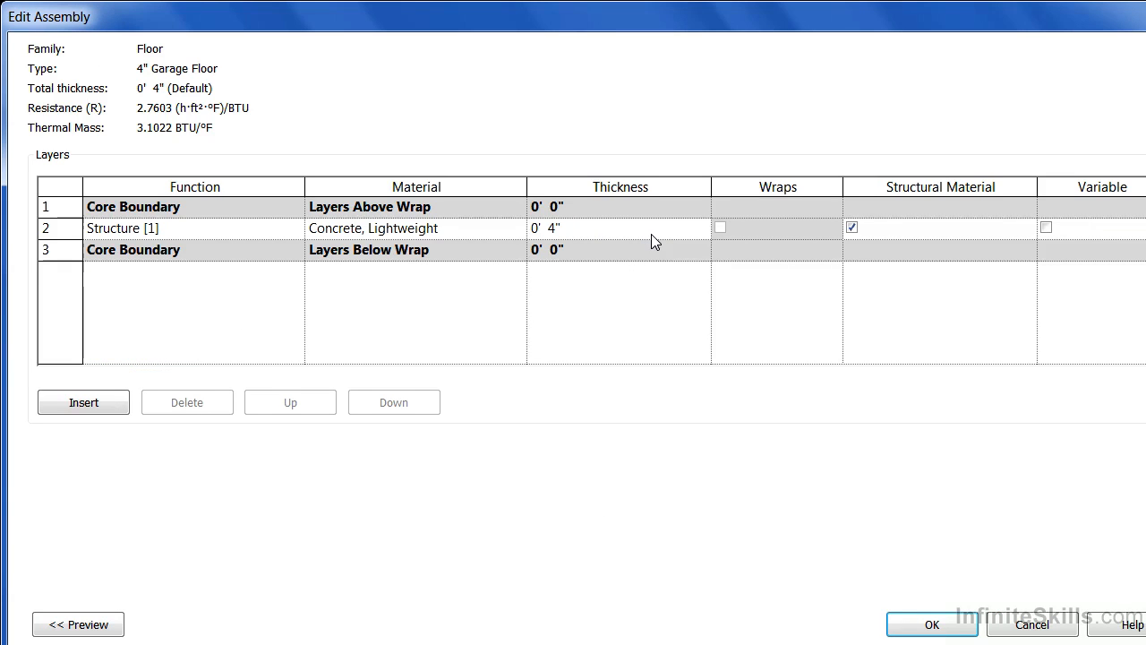